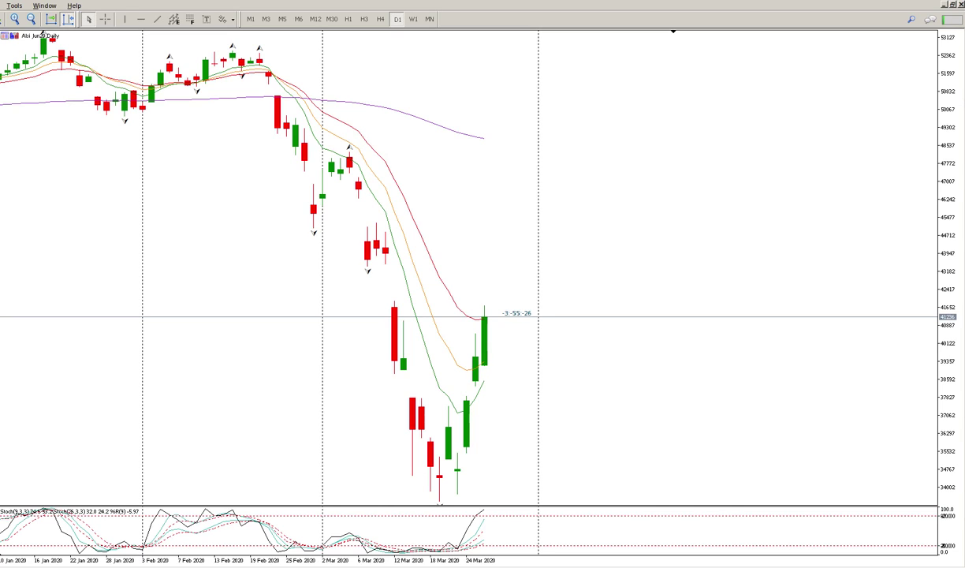
Step: Rescale the daily chart and draw two horizontal lines at 43431 and 43912 across the lows of the early-March candles
{"action": "left_click_drag", "start_coordinate": [946, 50], "coordinate": [902, 178]}
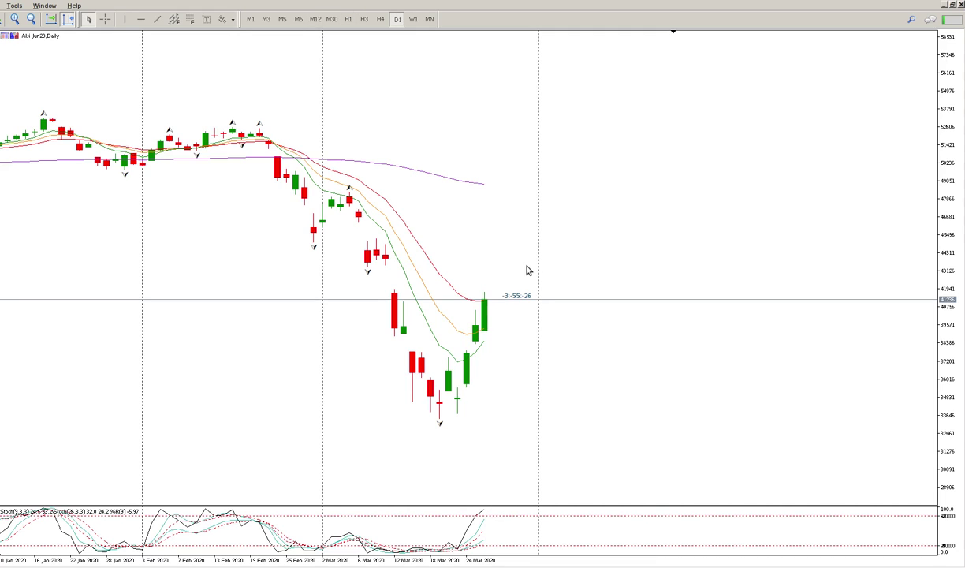
{"action": "left_click_drag", "start_coordinate": [435, 256], "coordinate": [459, 271]}
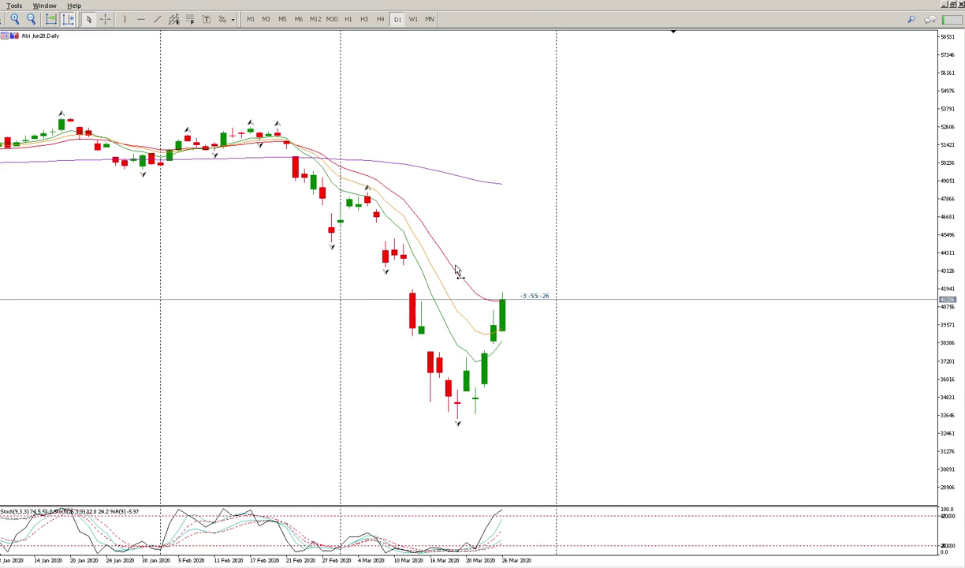
{"action": "left_click", "coordinate": [140, 22]}
{"action": "left_click_drag", "start_coordinate": [406, 246], "coordinate": [408, 267]}
{"action": "left_click", "coordinate": [140, 19]}
{"action": "left_click_drag", "start_coordinate": [366, 189], "coordinate": [442, 261]}
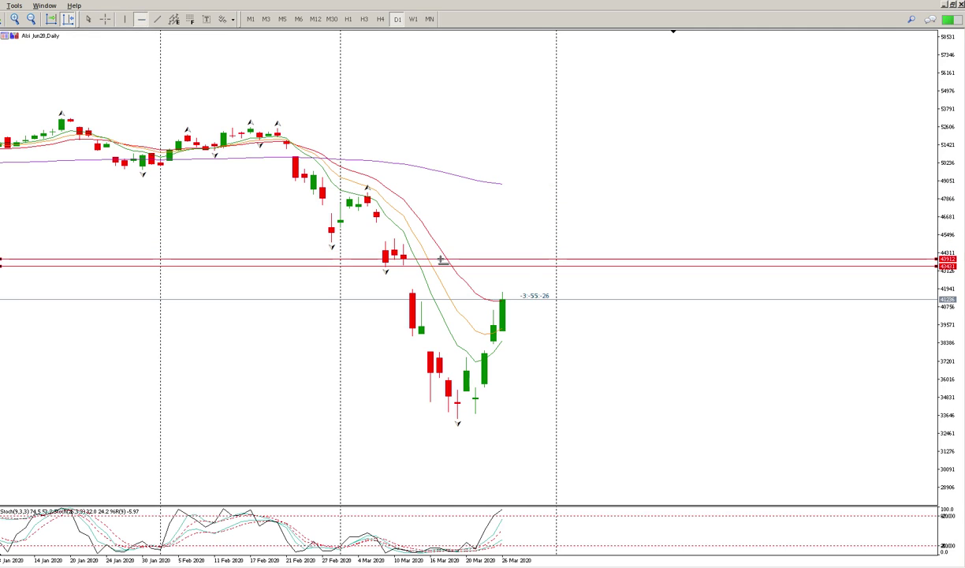
Step: Switch to the three-hour timeframe and draw a horizontal line at 37817 along the mid-March highs
{"action": "left_click", "coordinate": [364, 19]}
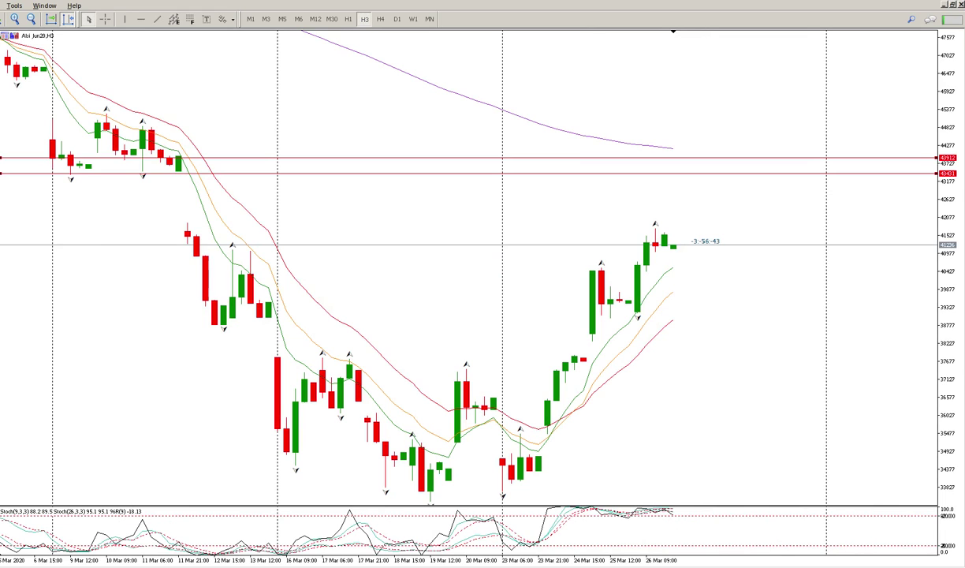
{"action": "left_click", "coordinate": [141, 19]}
{"action": "left_click_drag", "start_coordinate": [377, 319], "coordinate": [386, 359]}
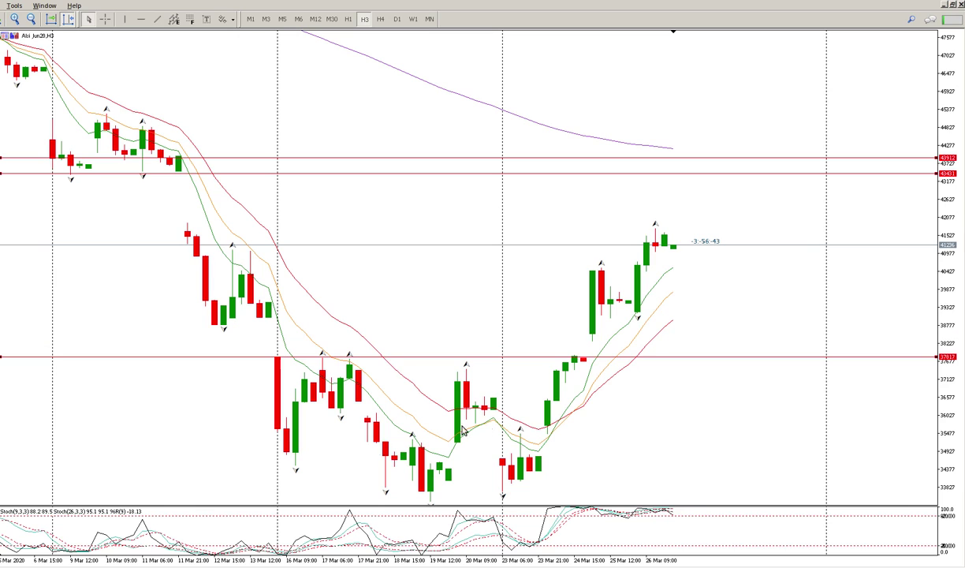
Step: Try projecting the rise from the March low above the 37817 line with a trend line, and delete that trend line
{"action": "left_click", "coordinate": [157, 19]}
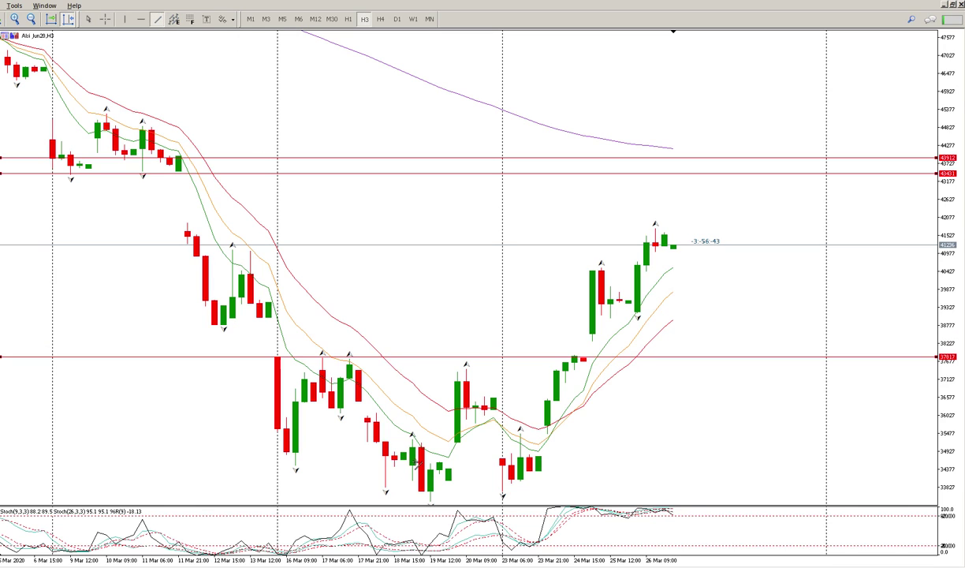
{"action": "left_click_drag", "start_coordinate": [429, 498], "coordinate": [448, 359]}
{"action": "left_click_drag", "start_coordinate": [438, 436], "coordinate": [520, 282]}
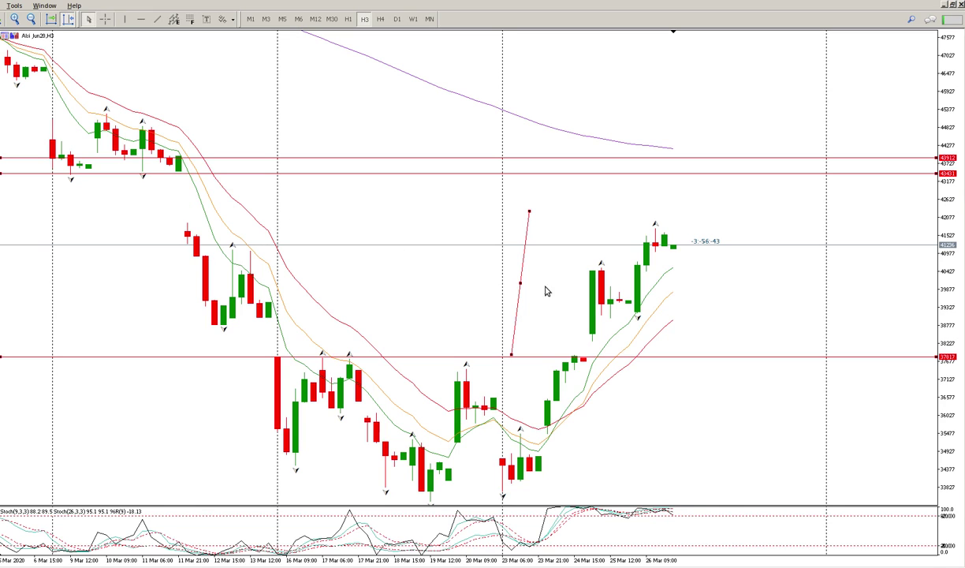
{"action": "right_click", "coordinate": [520, 289]}
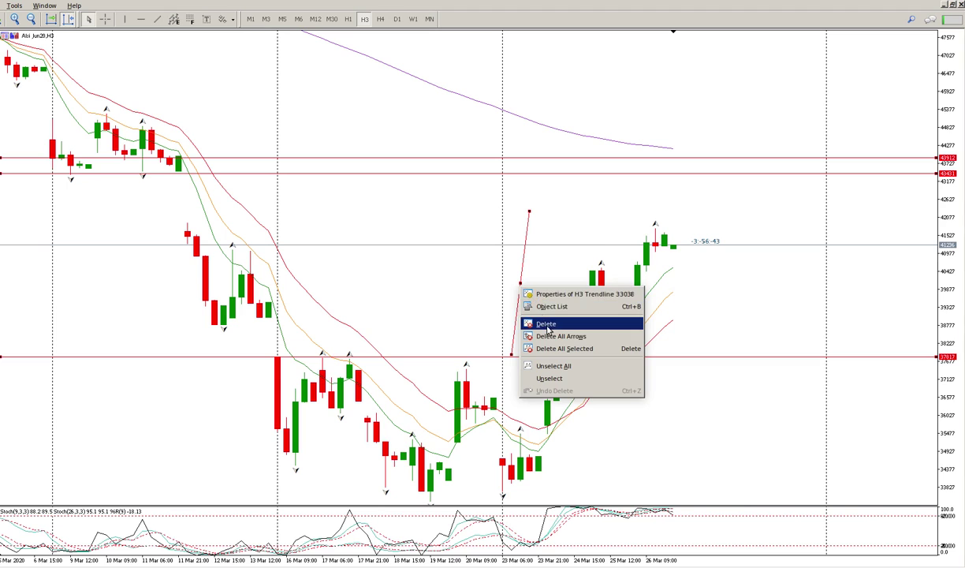
{"action": "left_click", "coordinate": [526, 322]}
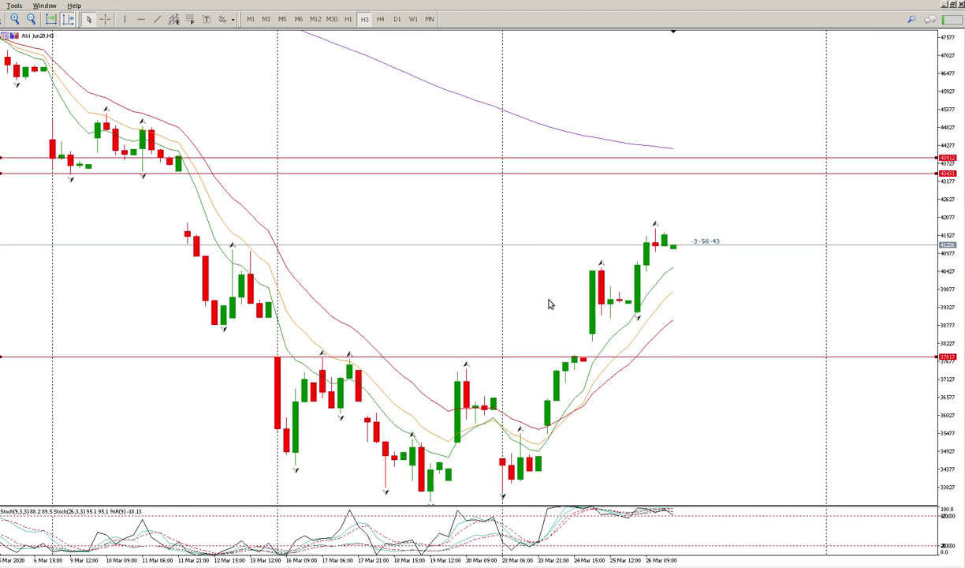
Step: Add a horizontal line at 46377, just under the candles that precede the 9 March gap
{"action": "scroll", "coordinate": [191, 210], "scroll_direction": "up", "scroll_amount": 3}
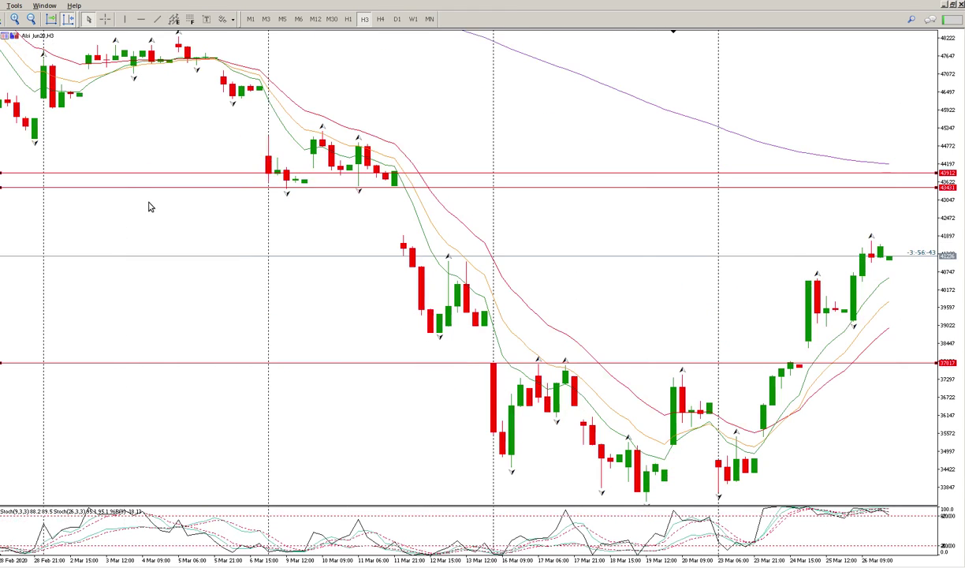
{"action": "left_click", "coordinate": [140, 19]}
{"action": "left_click_drag", "start_coordinate": [309, 124], "coordinate": [252, 96]}
{"action": "scroll", "coordinate": [295, 112], "scroll_direction": "down", "scroll_amount": 5}
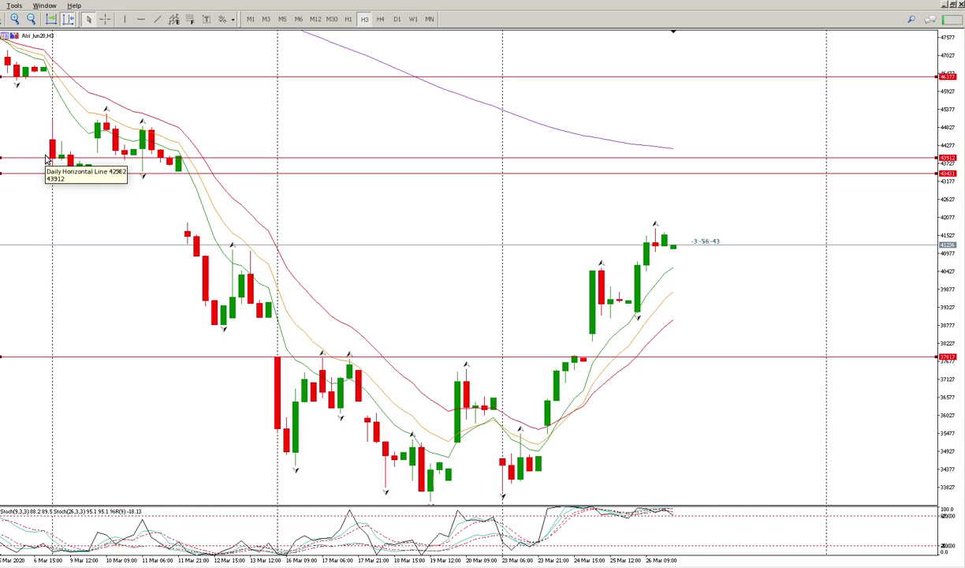
Step: Move the 37817 horizontal line up to 41084 at the earlier March highs, and compare the levels on the daily chart
{"action": "left_click_drag", "start_coordinate": [119, 357], "coordinate": [125, 251]}
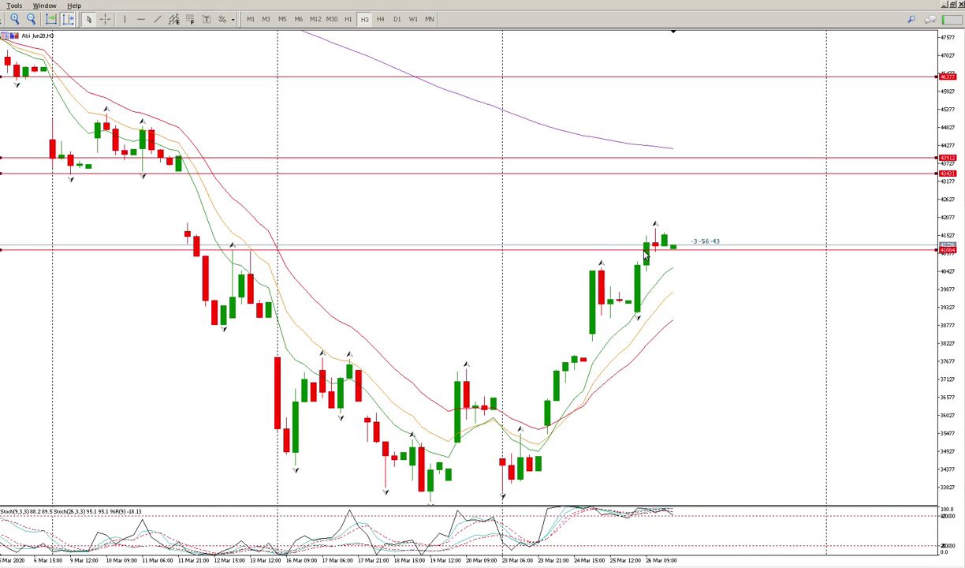
{"action": "mouse_move", "coordinate": [655, 248]}
{"action": "left_click_drag", "start_coordinate": [949, 106], "coordinate": [949, 394]}
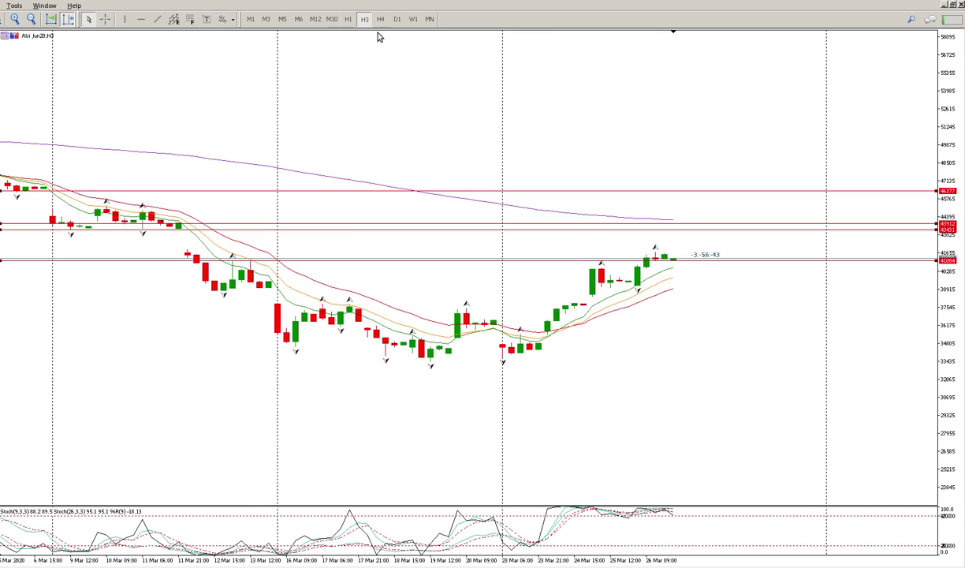
{"action": "left_click", "coordinate": [396, 20]}
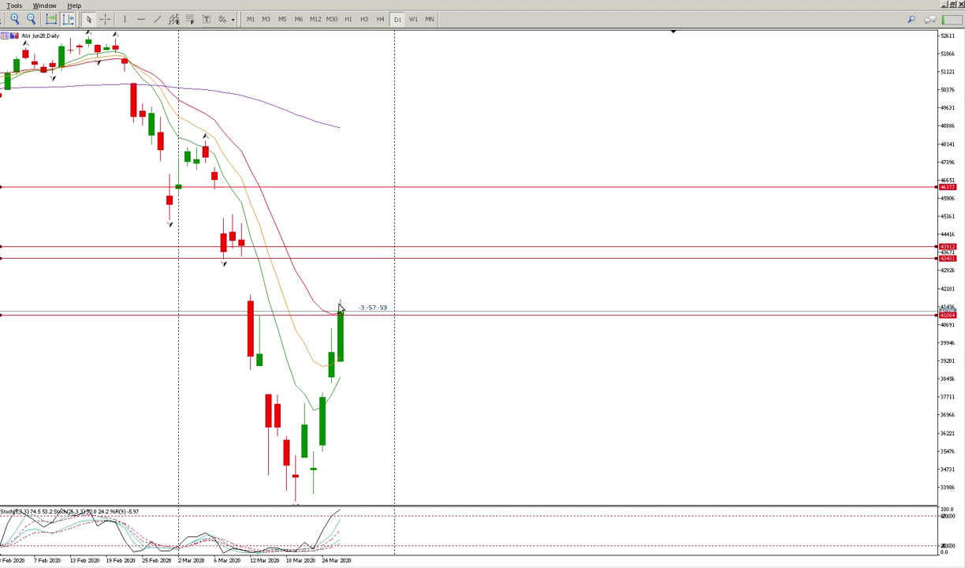
Step: Switch to the one-hour timeframe, compress its price scale, and lower the 41084 line to 40563 near the 25 March high
{"action": "left_click", "coordinate": [349, 20]}
{"action": "left_click", "coordinate": [672, 35]}
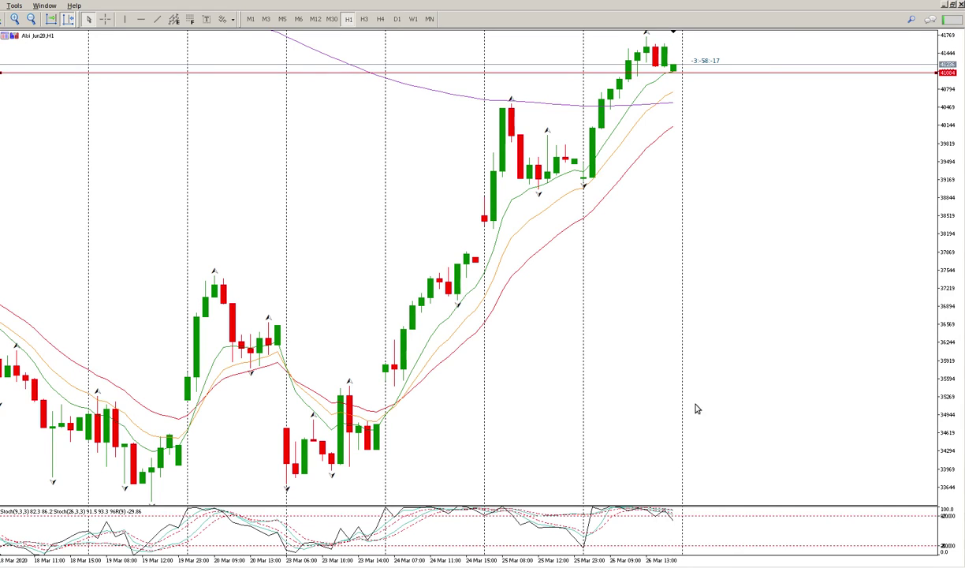
{"action": "left_click_drag", "start_coordinate": [952, 162], "coordinate": [937, 250]}
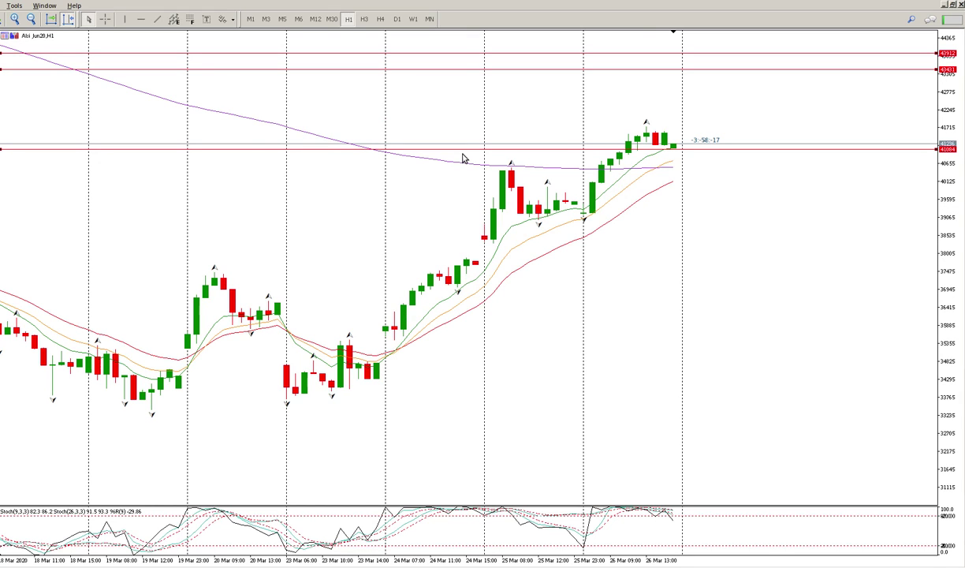
{"action": "left_click_drag", "start_coordinate": [465, 150], "coordinate": [526, 166]}
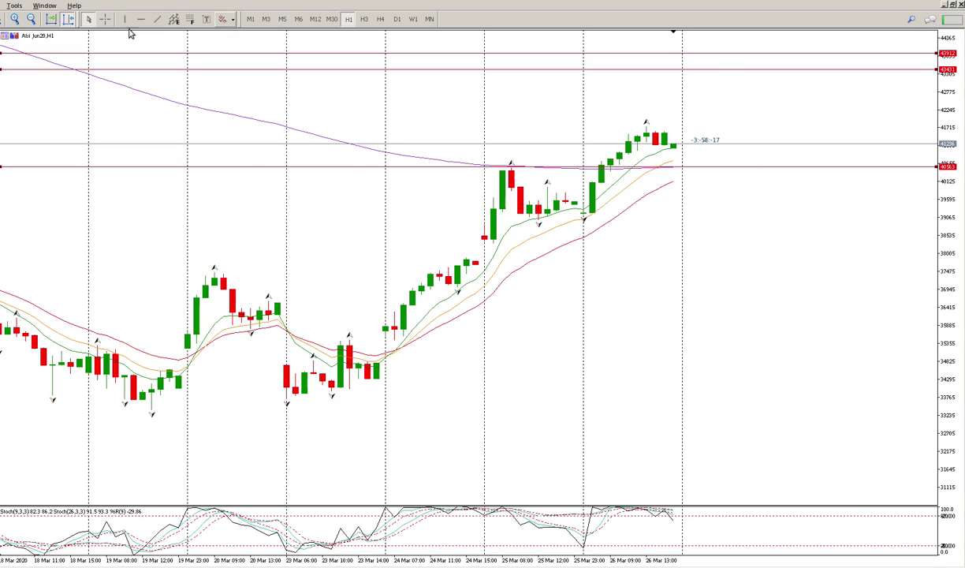
Step: Measure with the crosshair from the lowest horizontal line up to the 43431 line, and reposition the lowest line at 40546
{"action": "left_click", "coordinate": [105, 19]}
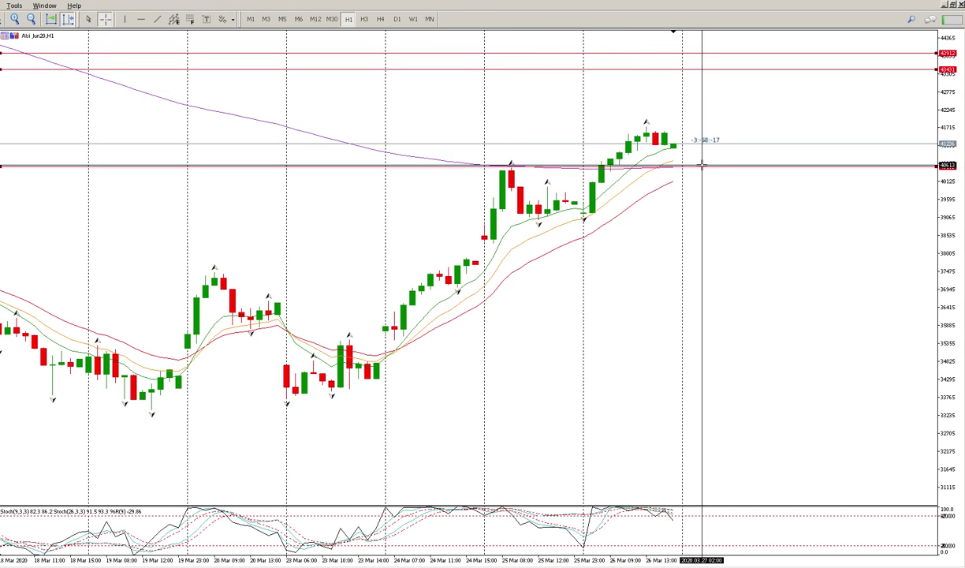
{"action": "left_click_drag", "start_coordinate": [703, 167], "coordinate": [725, 111]}
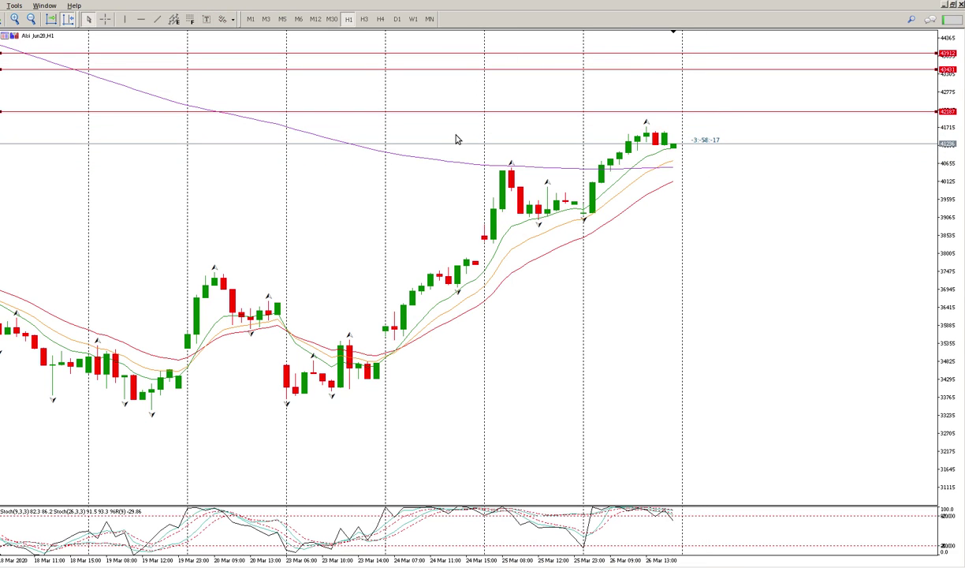
{"action": "left_click_drag", "start_coordinate": [405, 112], "coordinate": [408, 171]}
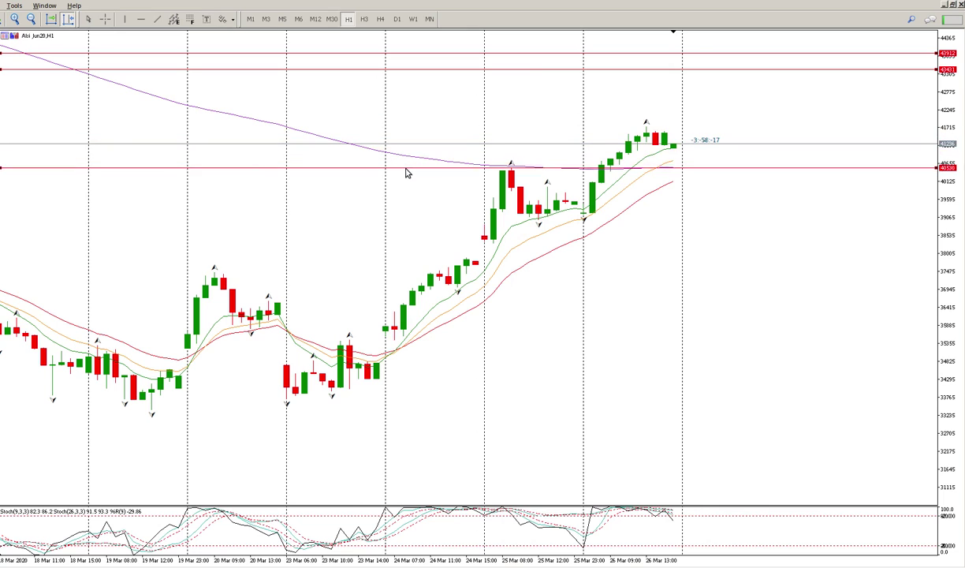
{"action": "left_click", "coordinate": [105, 18]}
{"action": "left_click_drag", "start_coordinate": [726, 167], "coordinate": [748, 65]}
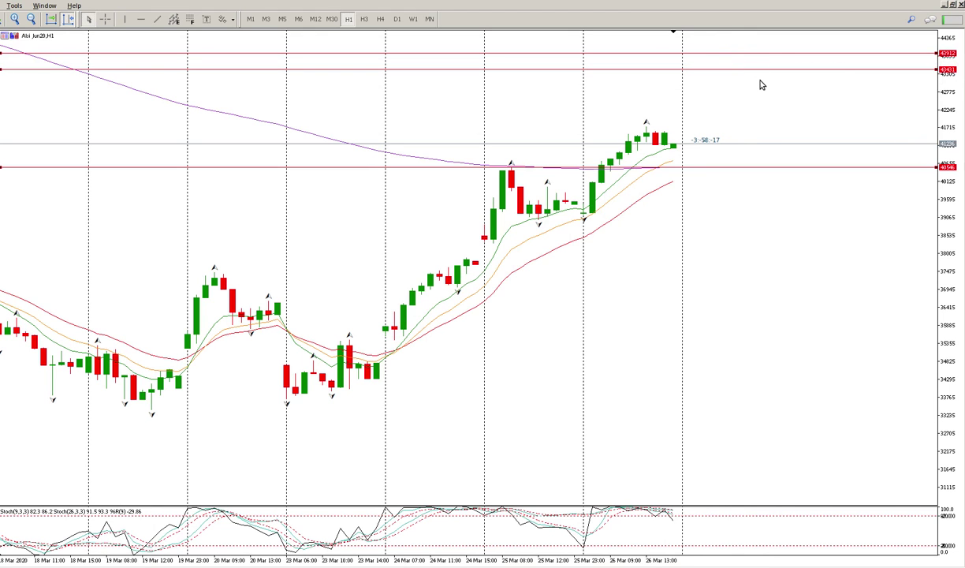
Step: Examine the earlier price action around the 40546 line on the one-hour chart and on the three-hour chart
{"action": "scroll", "coordinate": [762, 85], "scroll_direction": "up", "scroll_amount": 10}
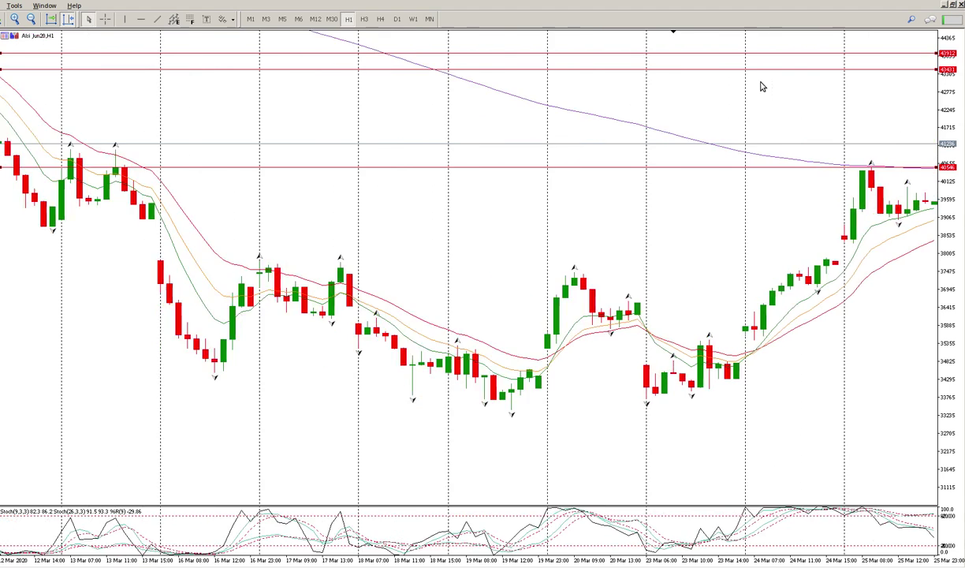
{"action": "scroll", "coordinate": [761, 85], "scroll_direction": "down", "scroll_amount": 10}
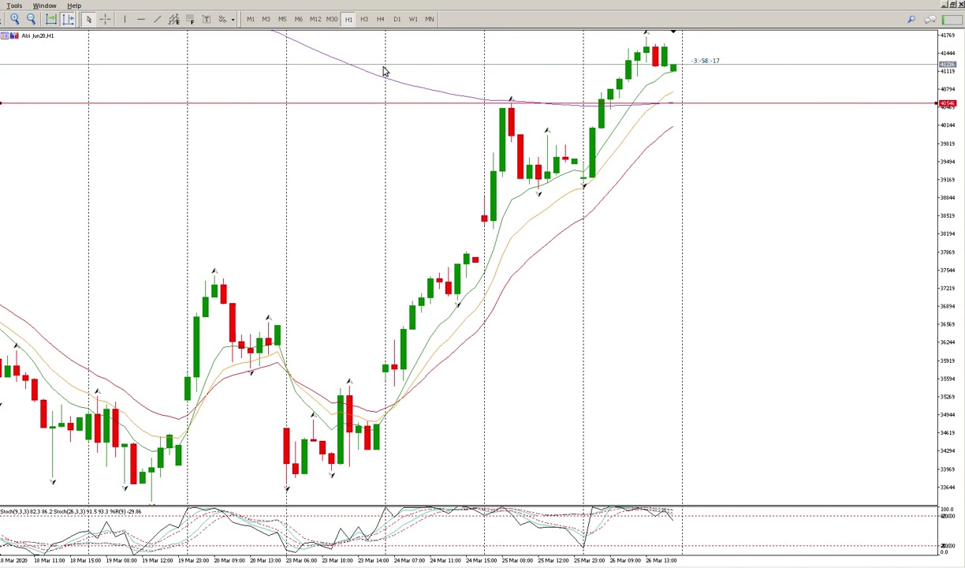
{"action": "left_click", "coordinate": [364, 19]}
{"action": "scroll", "coordinate": [449, 195], "scroll_direction": "up", "scroll_amount": 2}
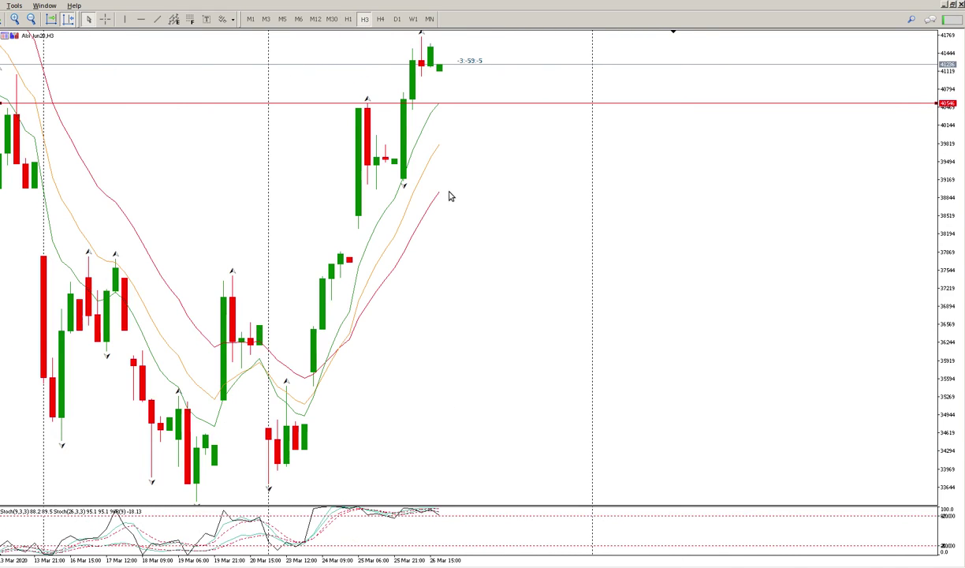
{"action": "scroll", "coordinate": [449, 195], "scroll_direction": "up", "scroll_amount": 4}
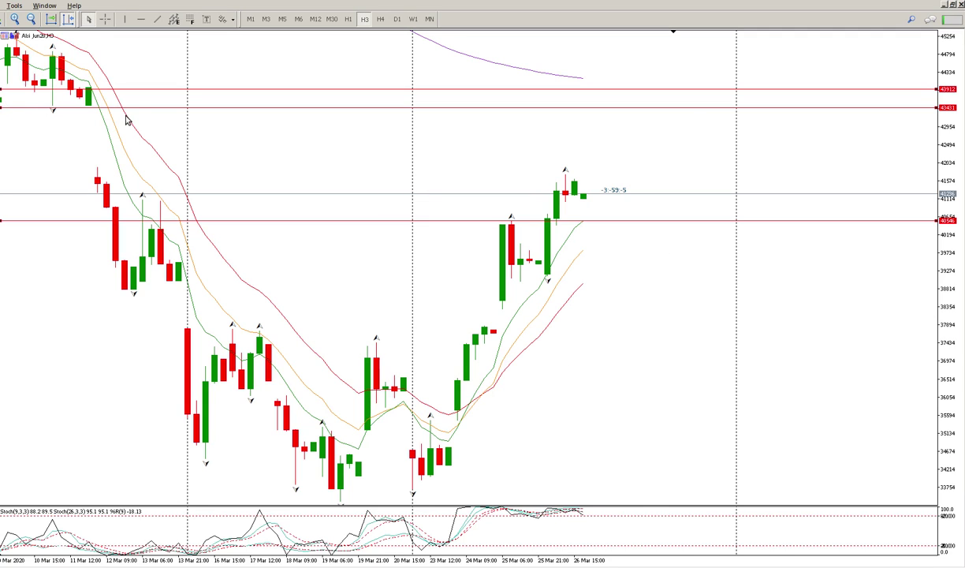
Step: Apply the itchy template to the chart, switch to the four-hour timeframe, and compress the price scale
{"action": "right_click", "coordinate": [439, 161]}
{"action": "mouse_move", "coordinate": [528, 322]}
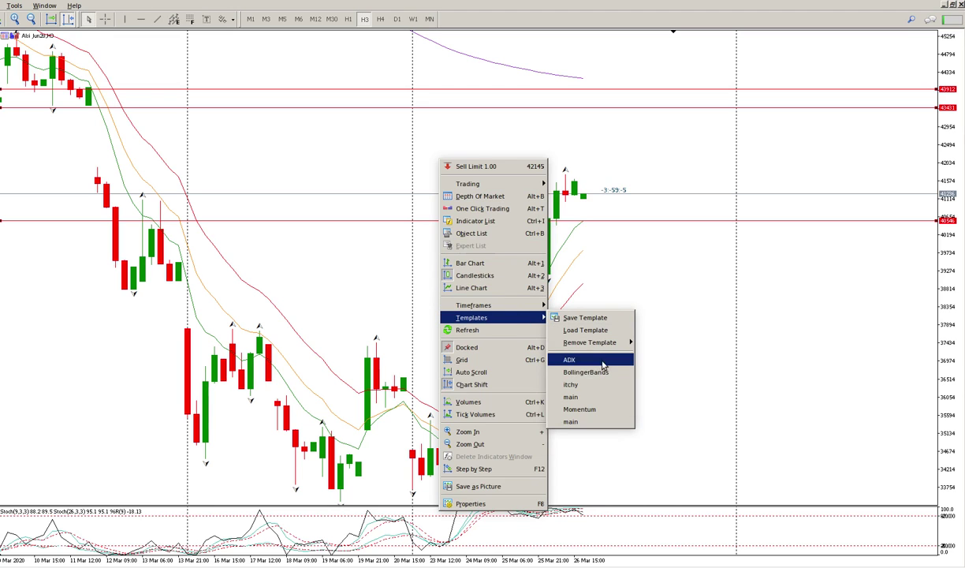
{"action": "left_click", "coordinate": [570, 384]}
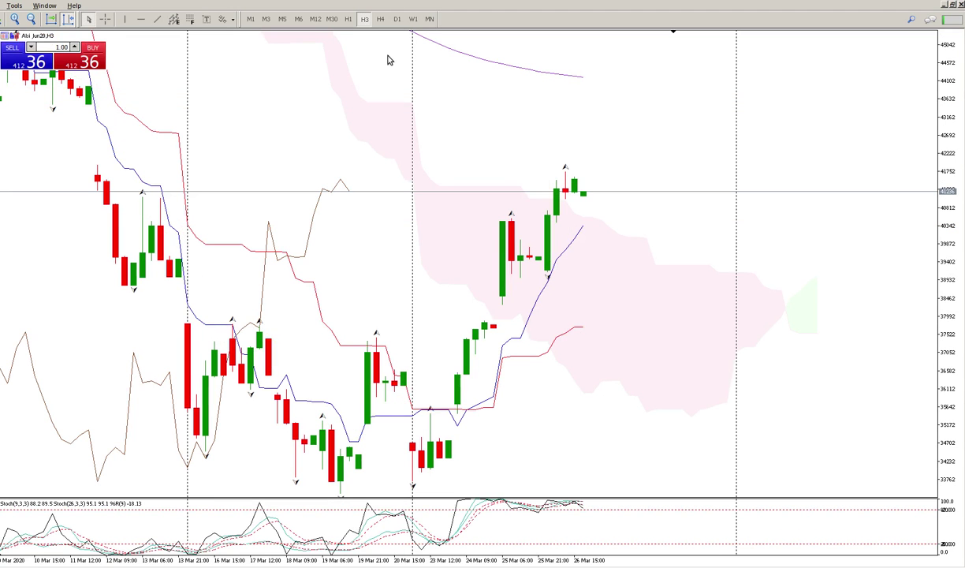
{"action": "left_click", "coordinate": [381, 19]}
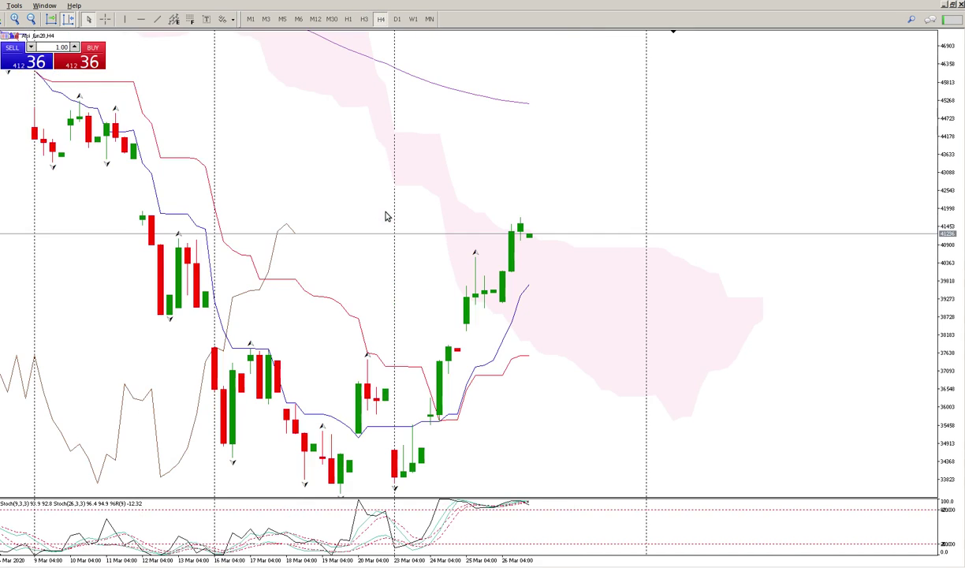
{"action": "left_click_drag", "start_coordinate": [947, 106], "coordinate": [949, 175]}
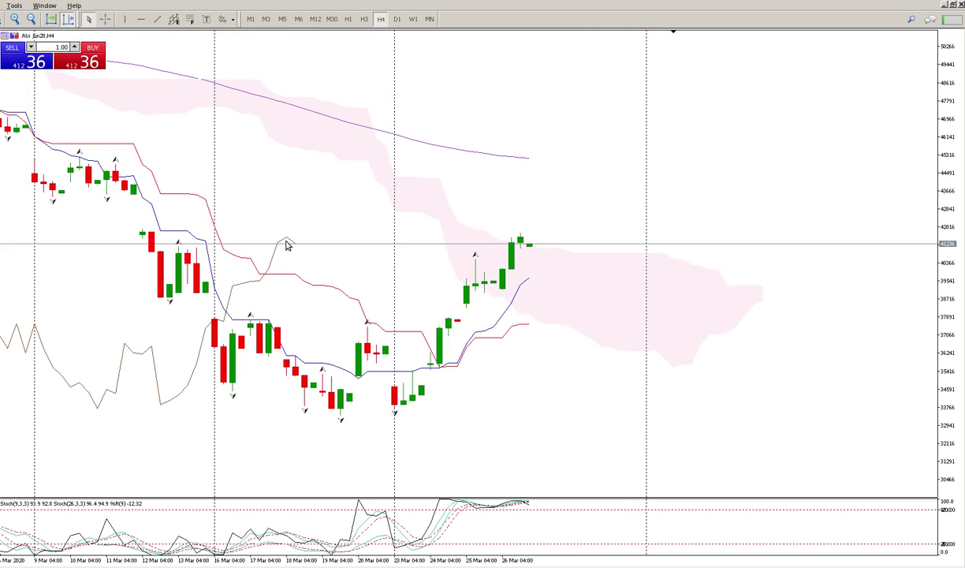
Step: Draw a horizontal line at 45130, level with the latest end of the purple moving average
{"action": "mouse_move", "coordinate": [287, 245]}
{"action": "mouse_move", "coordinate": [446, 376]}
{"action": "left_click", "coordinate": [142, 19]}
{"action": "left_click", "coordinate": [482, 181]}
{"action": "left_click_drag", "start_coordinate": [482, 181], "coordinate": [483, 159]}
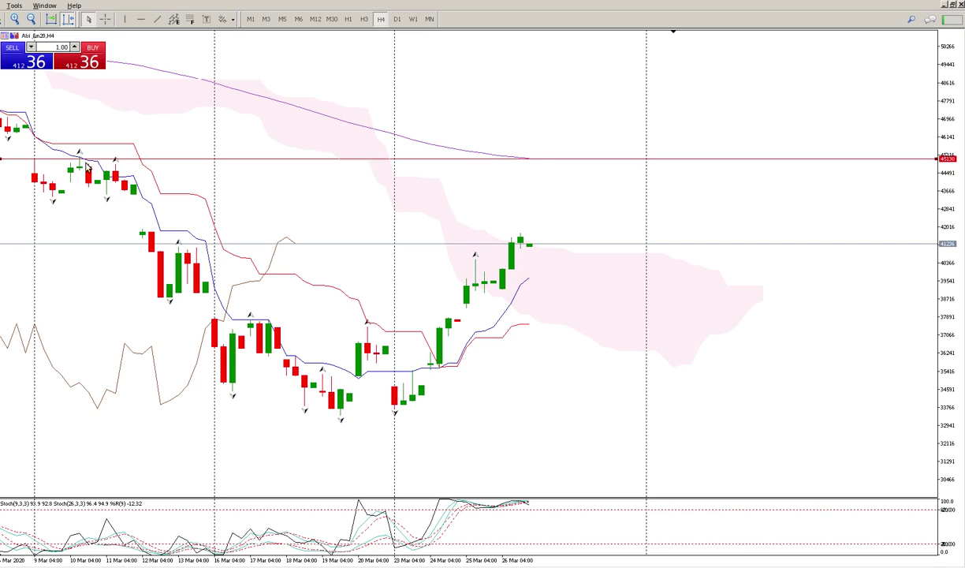
Step: Draw a second horizontal line at 43612, along the 9 to 11 March lows above the gap
{"action": "left_click", "coordinate": [141, 19]}
{"action": "left_click", "coordinate": [176, 194]}
{"action": "left_click_drag", "start_coordinate": [175, 195], "coordinate": [175, 193]}
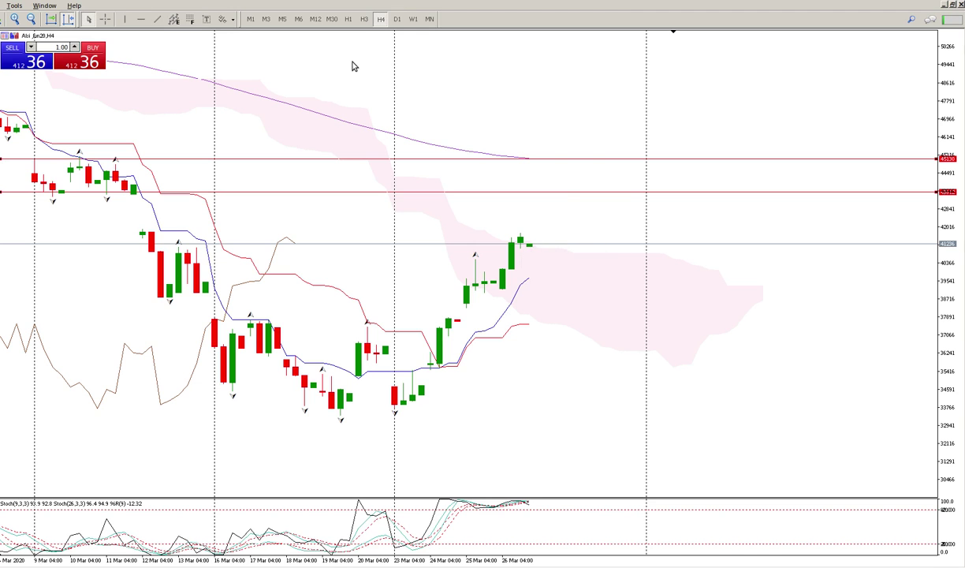
Step: On the daily chart, compress the price scale and draw a descending trend line from the February swing high past the latest candle
{"action": "left_click", "coordinate": [397, 19]}
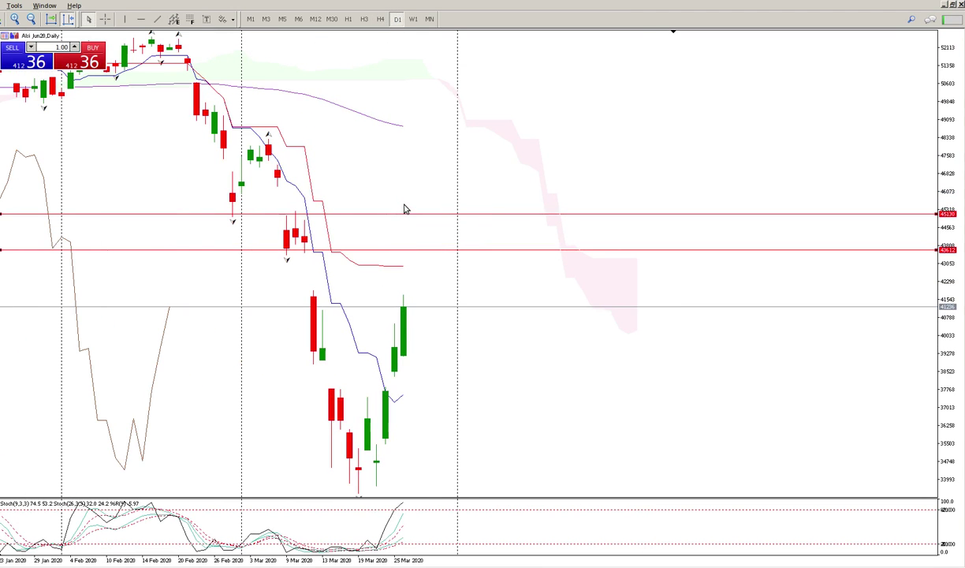
{"action": "left_click_drag", "start_coordinate": [915, 107], "coordinate": [912, 240]}
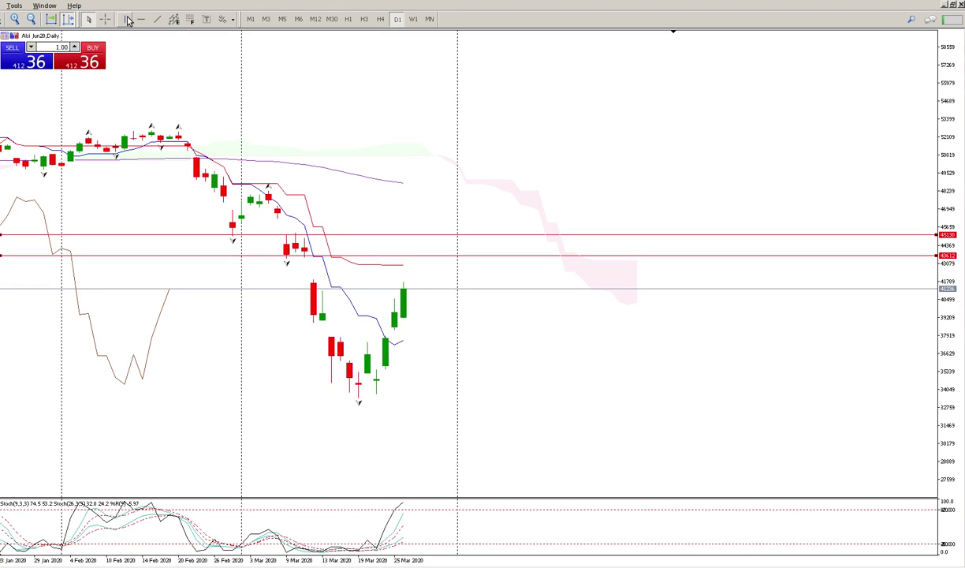
{"action": "left_click", "coordinate": [157, 19]}
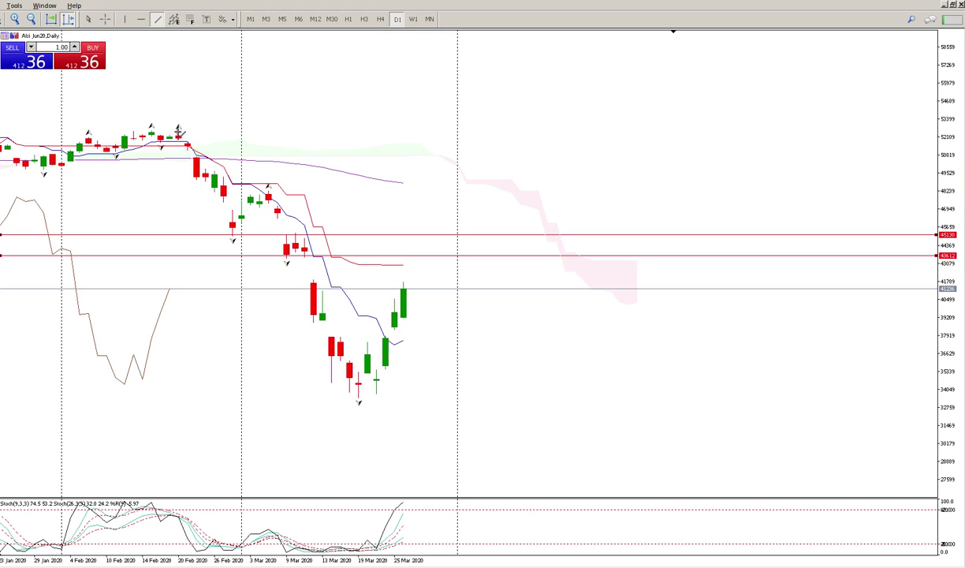
{"action": "left_click_drag", "start_coordinate": [179, 128], "coordinate": [510, 344]}
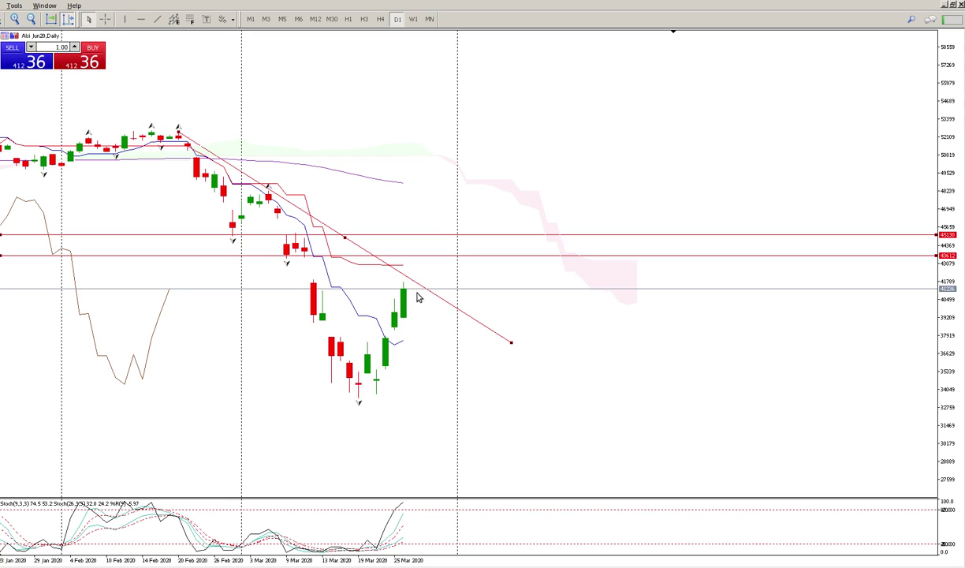
Step: Switch the chart to the one-hour timeframe, jump to the latest candles, and compress the price scale until both horizontal levels show
{"action": "scroll", "coordinate": [226, 384], "scroll_direction": "up", "scroll_amount": 5}
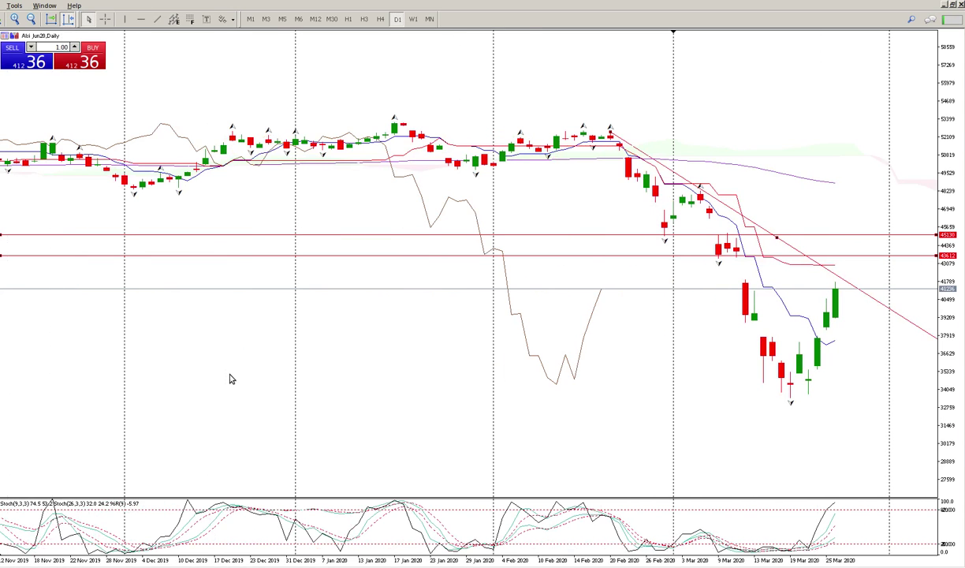
{"action": "left_click", "coordinate": [348, 19]}
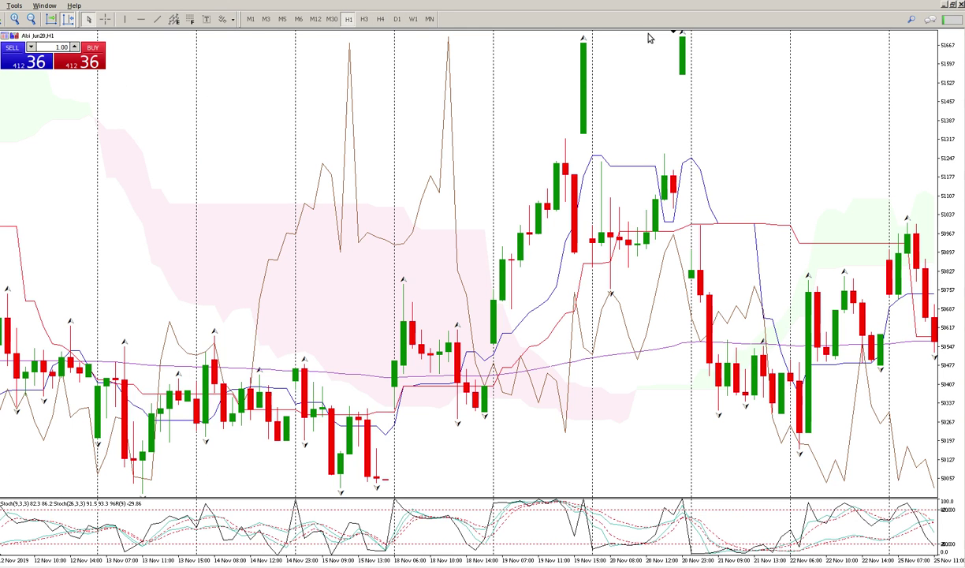
{"action": "key", "text": "End"}
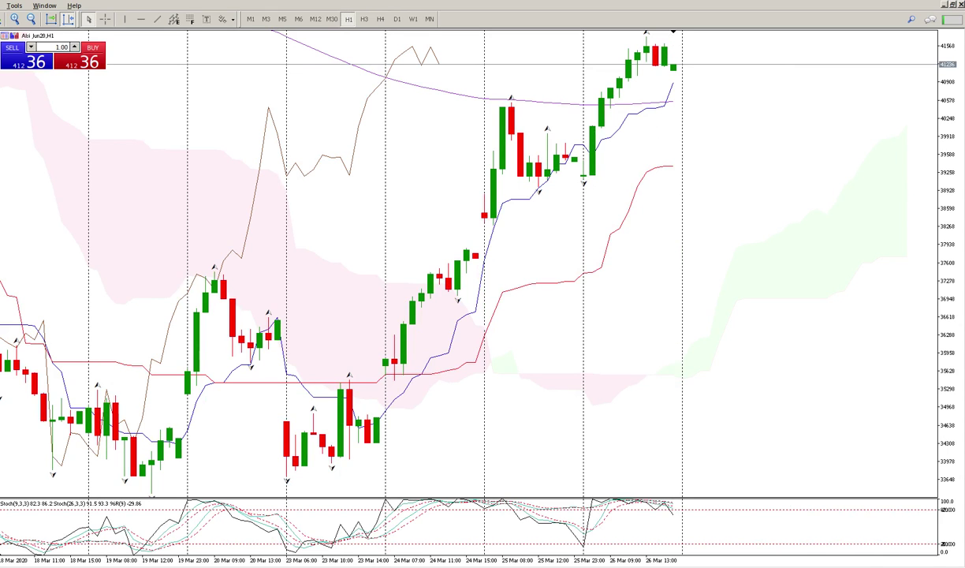
{"action": "left_click_drag", "start_coordinate": [946, 150], "coordinate": [949, 290]}
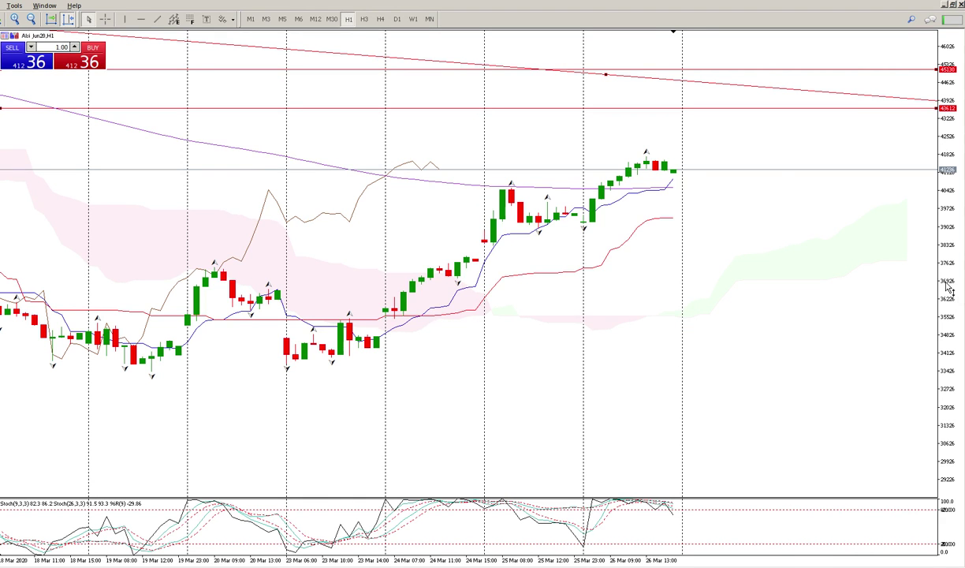
{"action": "left_click_drag", "start_coordinate": [498, 324], "coordinate": [521, 343]}
Step: Apply the main template to the hourly chart and compress its price scale
{"action": "right_click", "coordinate": [344, 127]}
{"action": "mouse_move", "coordinate": [411, 286]}
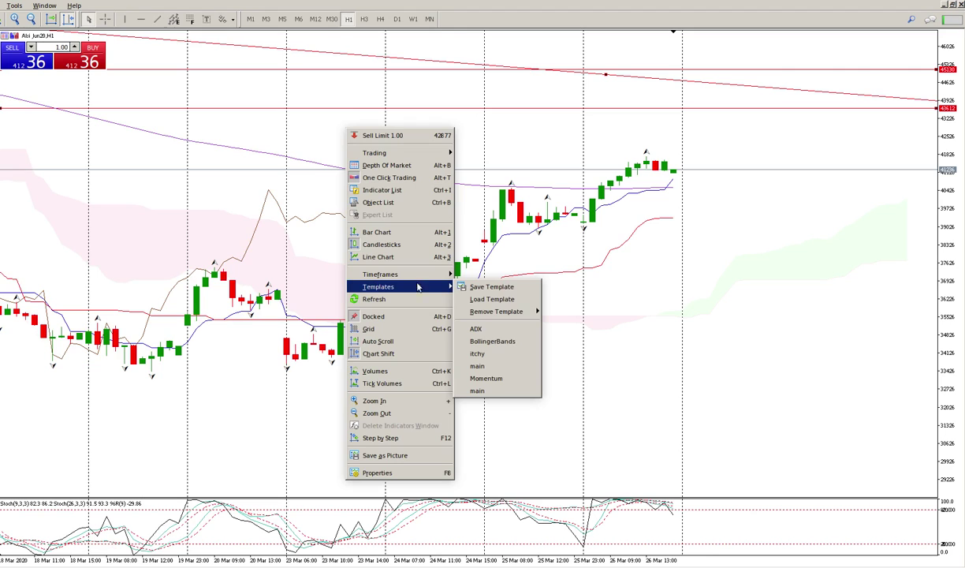
{"action": "left_click", "coordinate": [488, 369]}
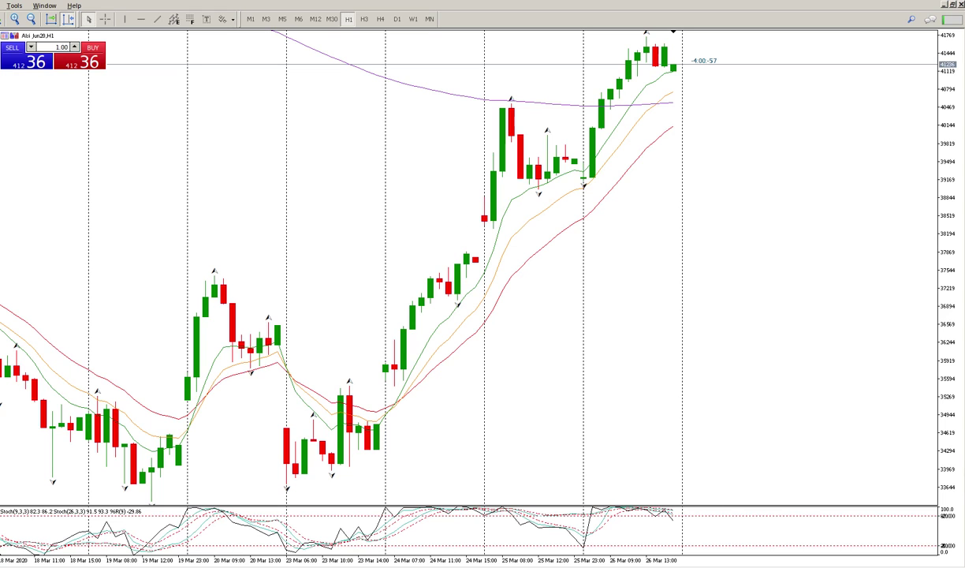
{"action": "left_click_drag", "start_coordinate": [914, 98], "coordinate": [948, 316]}
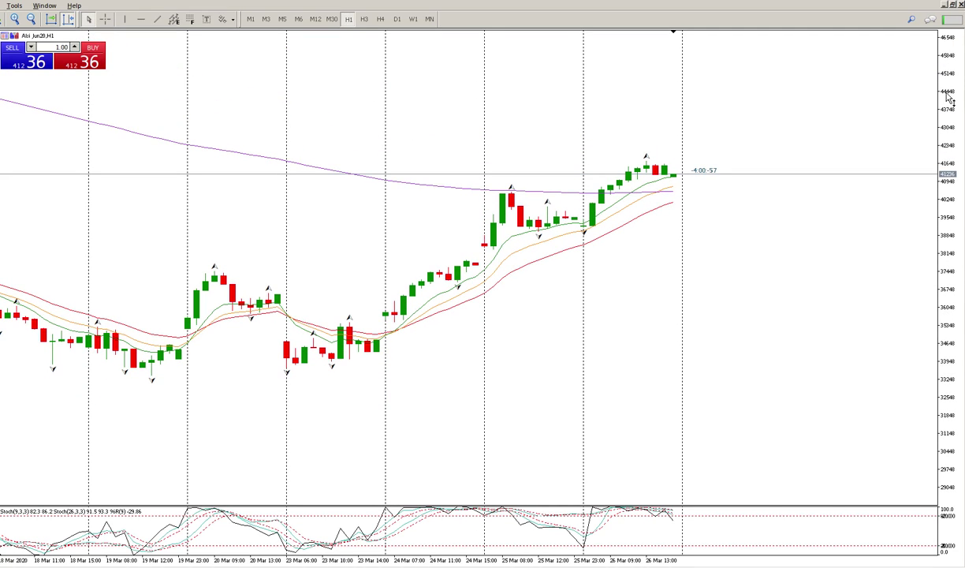
{"action": "left_click_drag", "start_coordinate": [907, 93], "coordinate": [904, 128]}
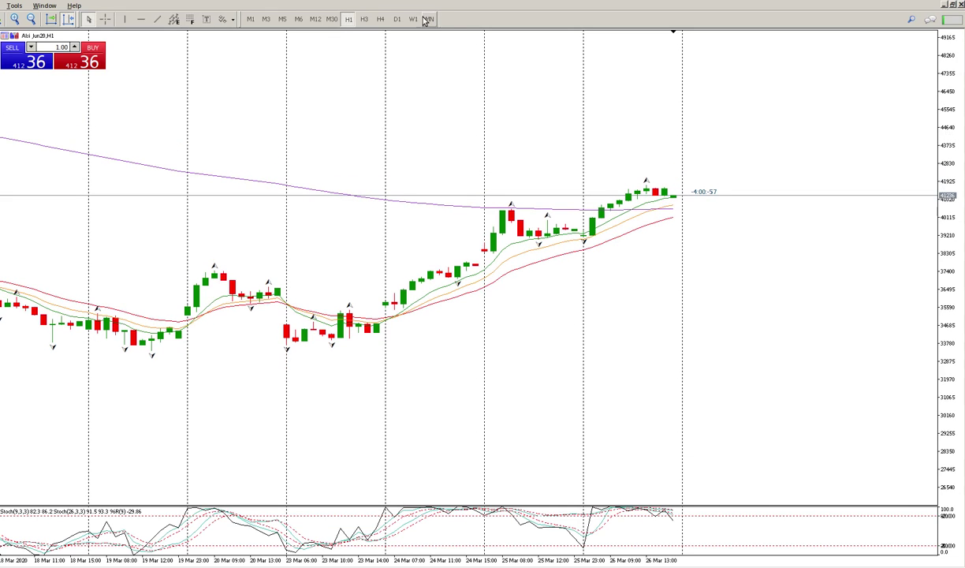
Step: On the four-hour chart, draw a horizontal line at 43375, along the 9 March low above the gap
{"action": "left_click", "coordinate": [380, 19]}
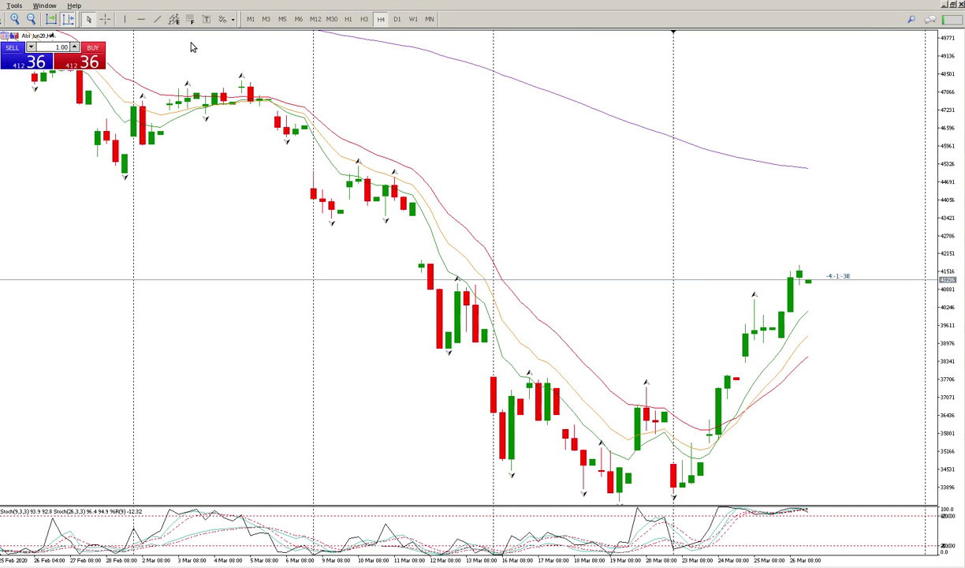
{"action": "left_click", "coordinate": [141, 19]}
{"action": "left_click", "coordinate": [329, 215]}
{"action": "left_click_drag", "start_coordinate": [331, 219], "coordinate": [354, 221]}
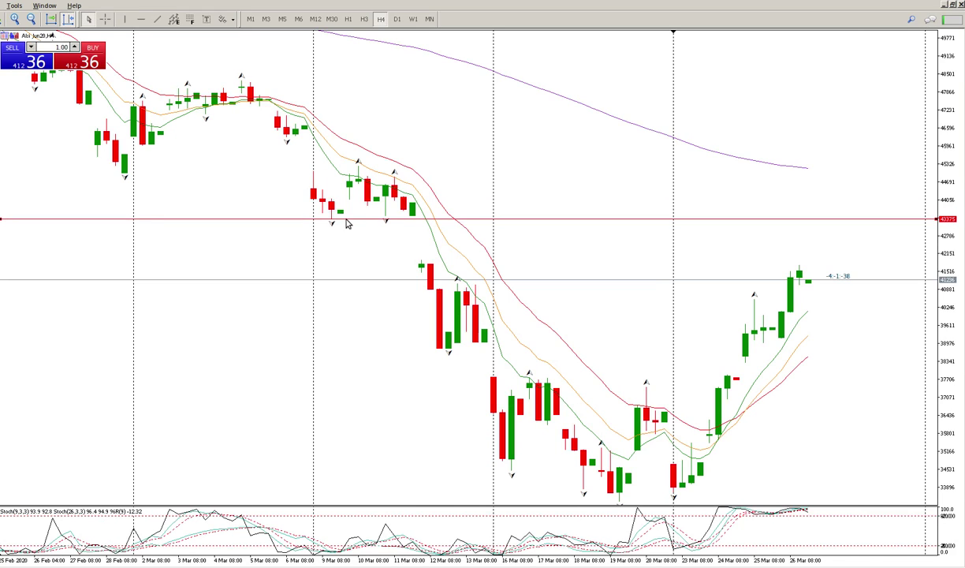
Step: Draw two more horizontal lines, at 43690 just above the first one and at 45021 along the 28 February low
{"action": "left_click", "coordinate": [124, 19]}
{"action": "left_click", "coordinate": [140, 19]}
{"action": "left_click", "coordinate": [473, 211]}
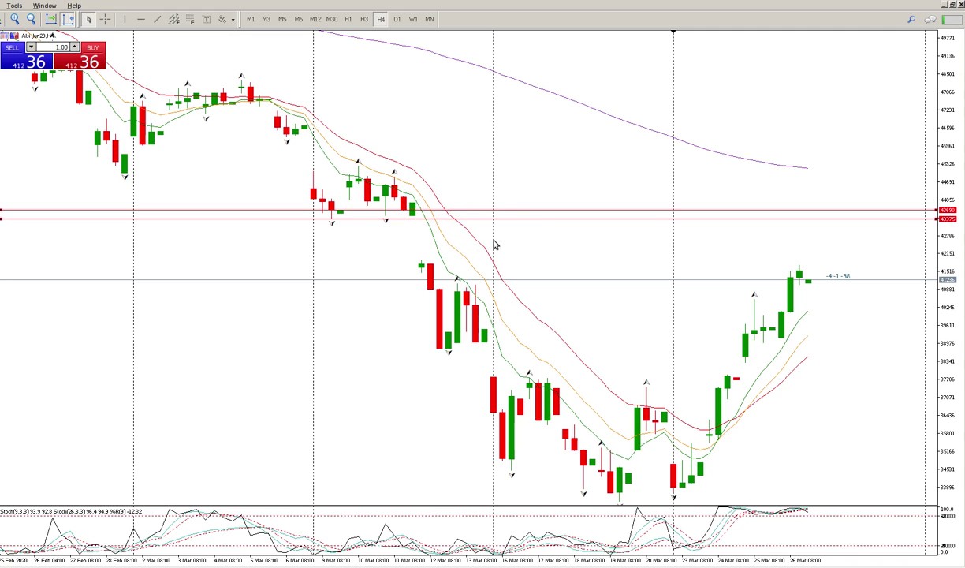
{"action": "left_click", "coordinate": [141, 18]}
{"action": "left_click_drag", "start_coordinate": [162, 159], "coordinate": [172, 172]}
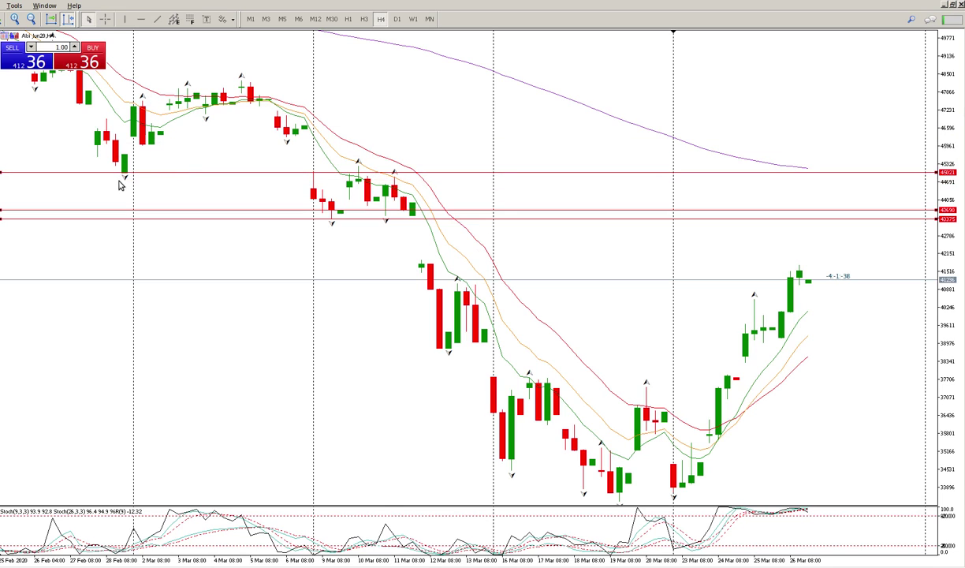